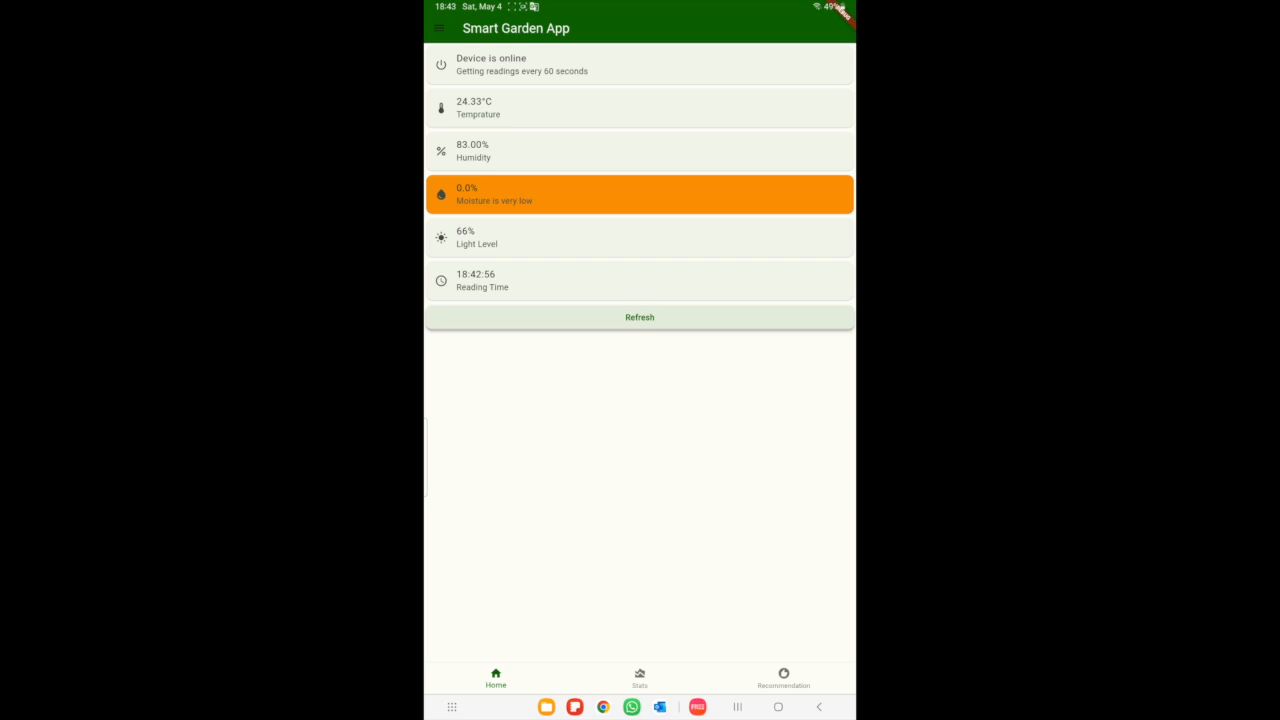
# Step: Show the hourly Stats chart of temperature, humidity, ground moisture and light readings
pyautogui.click(639, 678)
# Step: Inspect chart tooltips for readings around 18:29–18:34
pyautogui.click(578, 412)
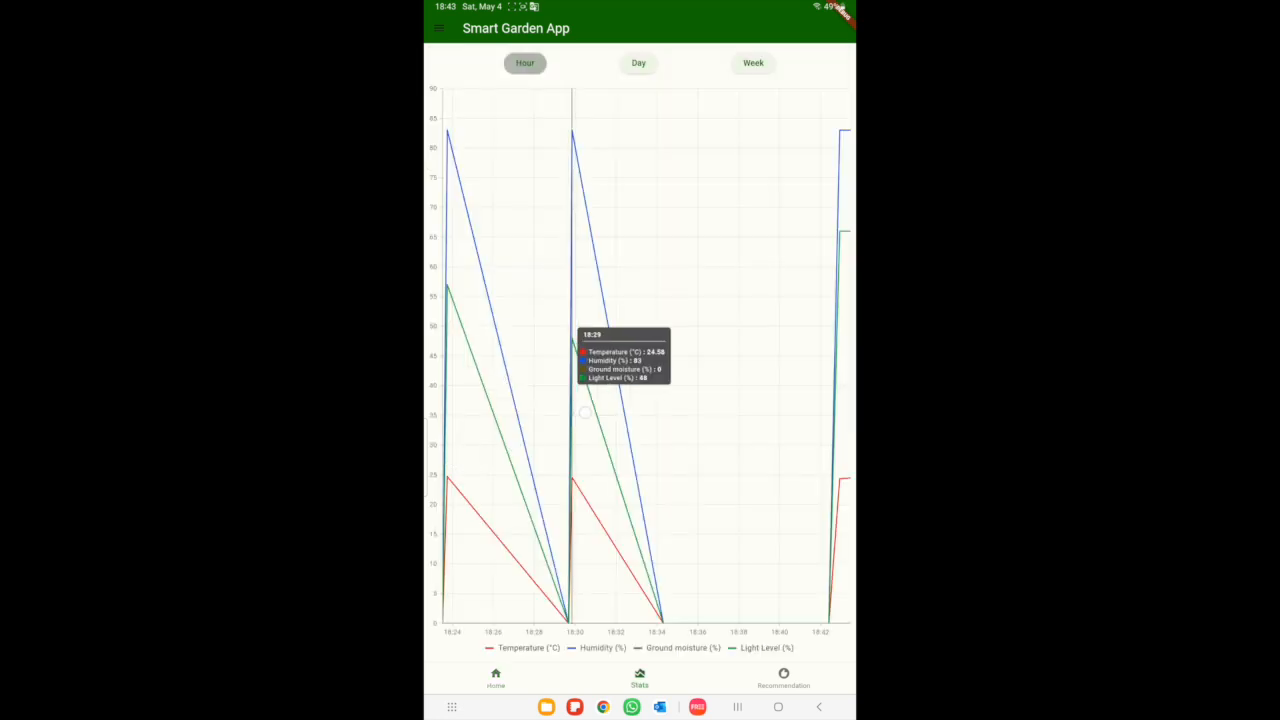
pyautogui.click(651, 395)
pyautogui.click(590, 399)
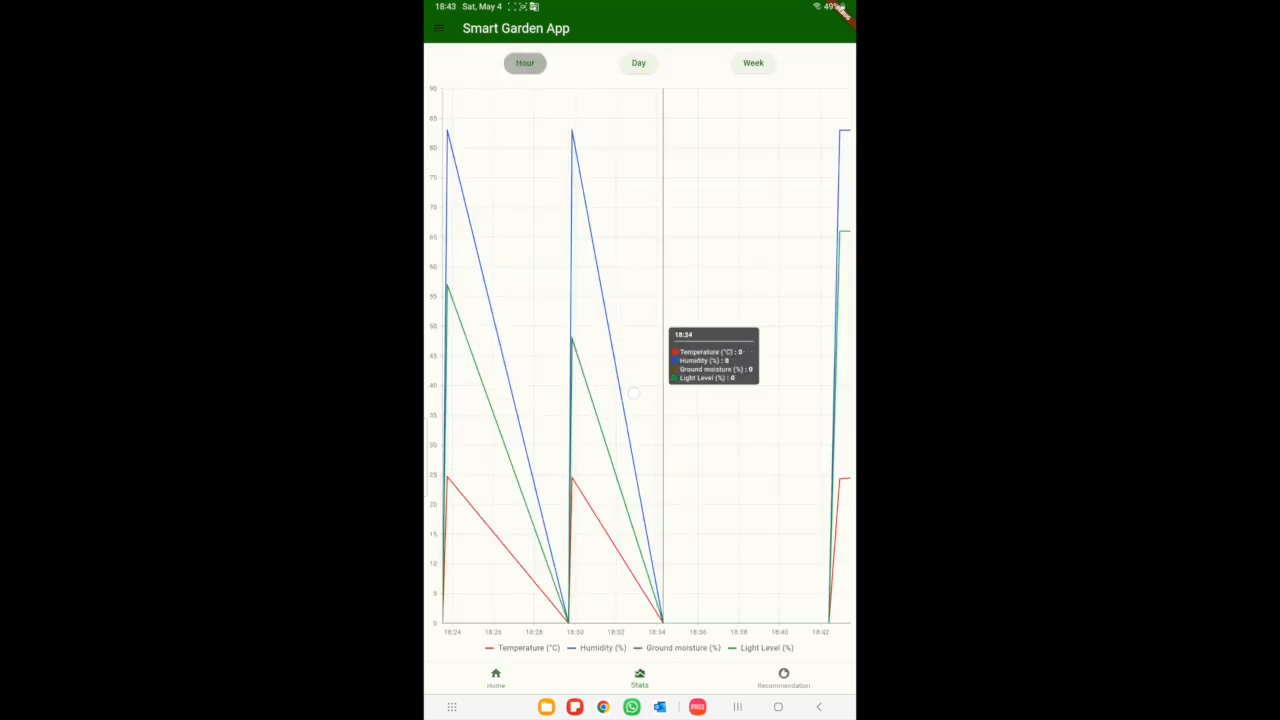
pyautogui.click(590, 399)
pyautogui.click(591, 400)
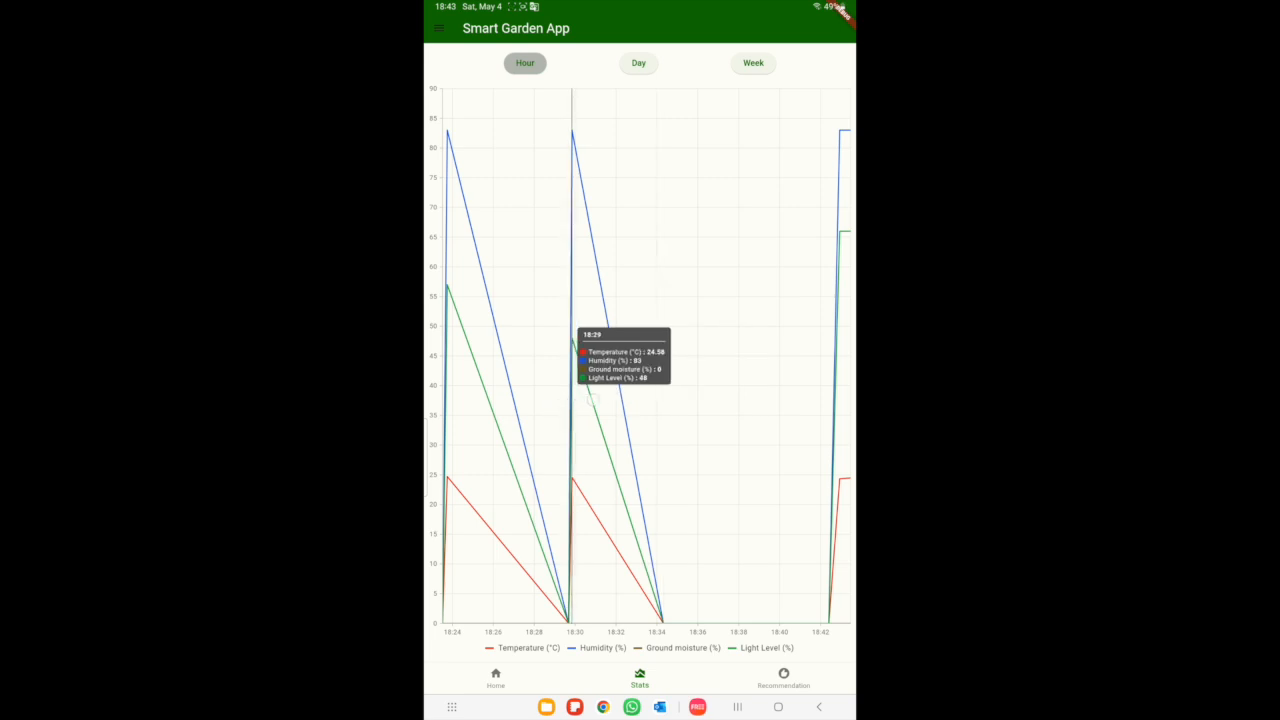
pyautogui.click(523, 407)
pyautogui.click(473, 409)
pyautogui.click(578, 400)
# Step: View the recommended soil moisture levels, then list the Configurations drawer options
pyautogui.click(783, 678)
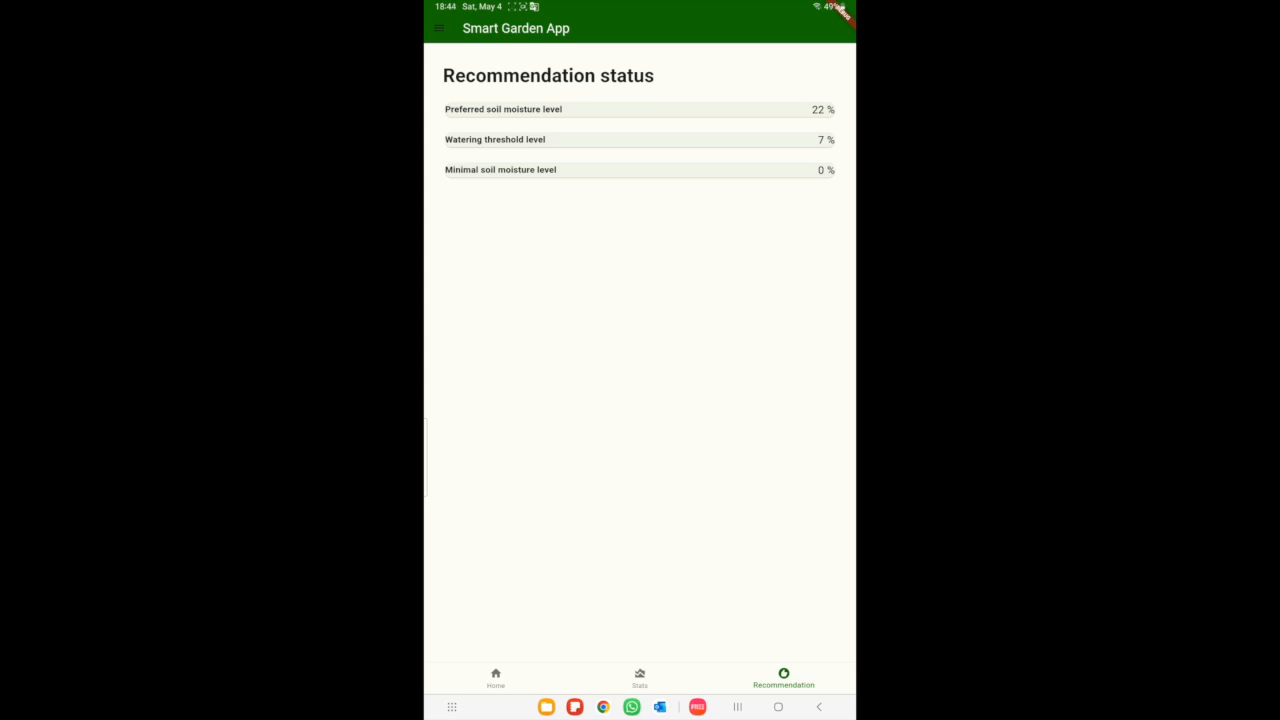
pyautogui.click(495, 678)
pyautogui.click(439, 28)
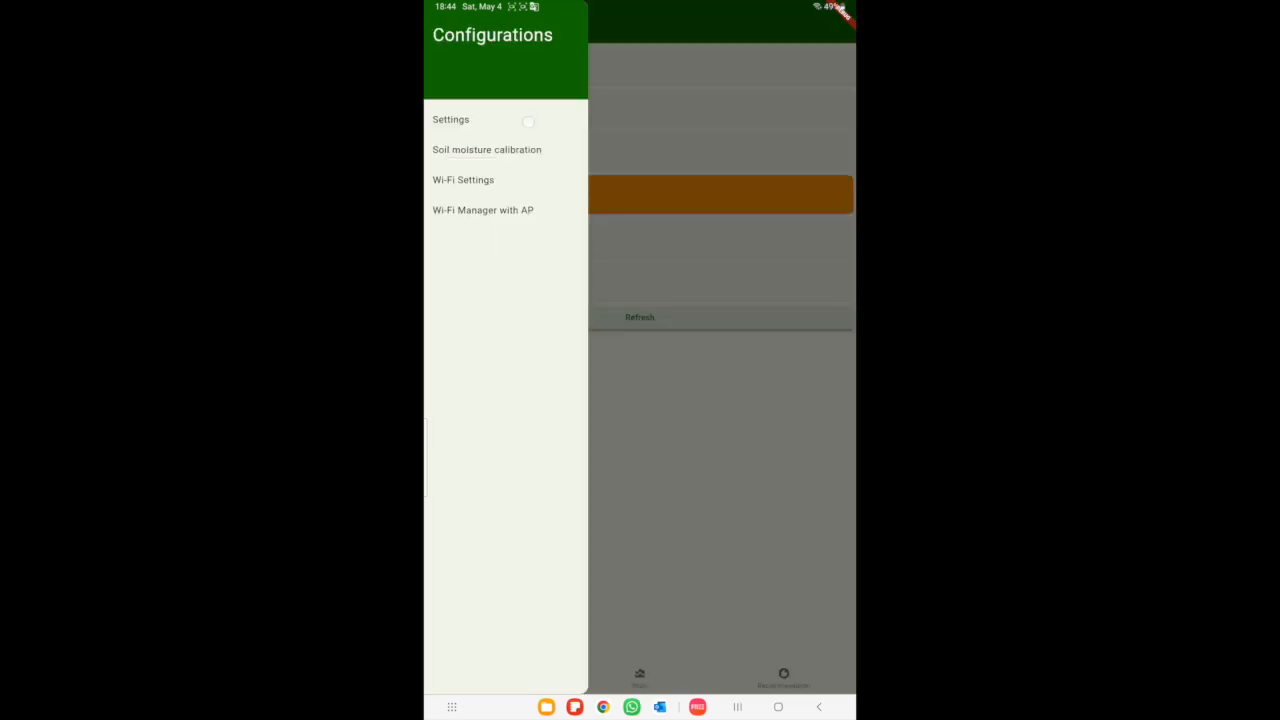
pyautogui.click(527, 121)
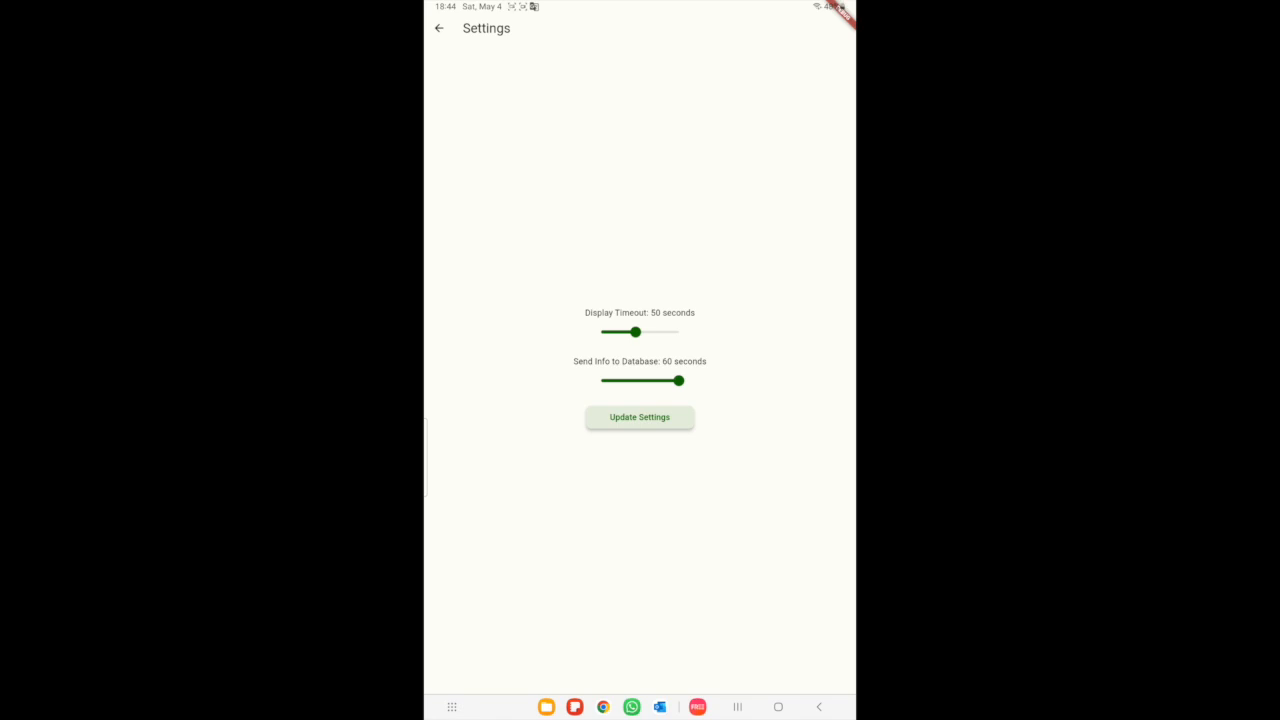
pyautogui.click(439, 28)
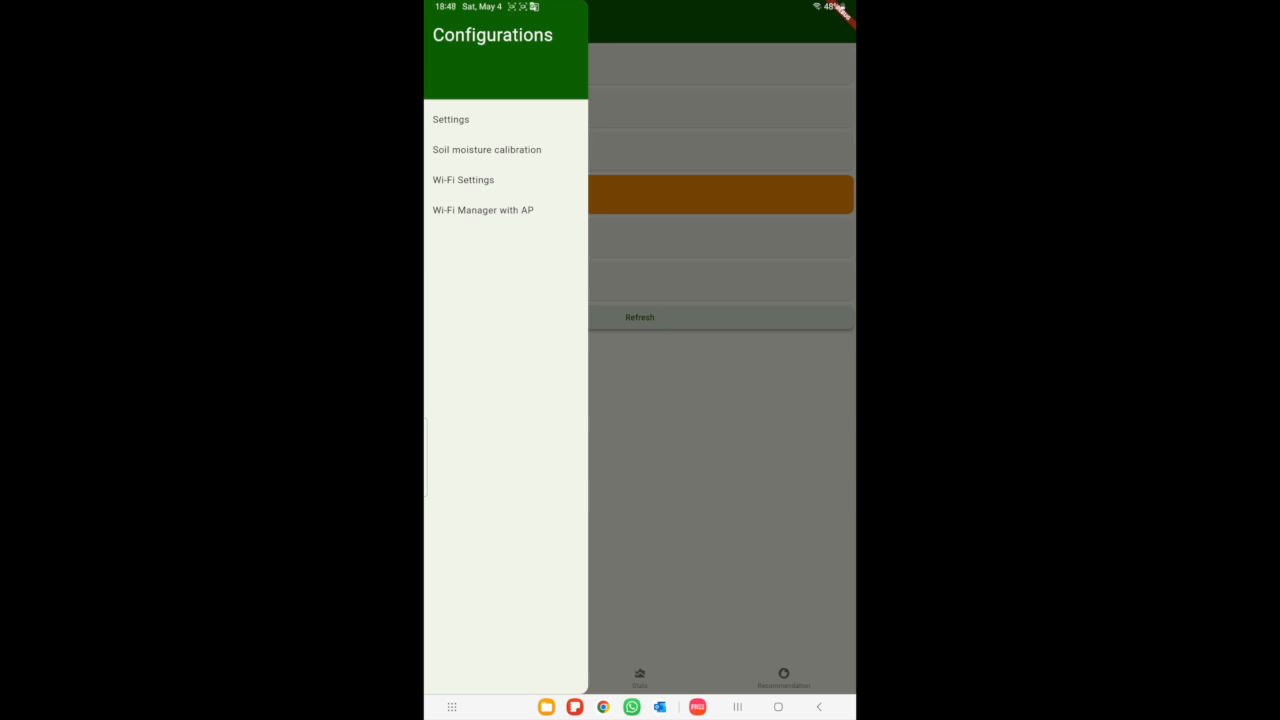
# Step: Run Dry level tuning under Soil moisture calibration at 0% moisture and finish it
pyautogui.click(486, 149)
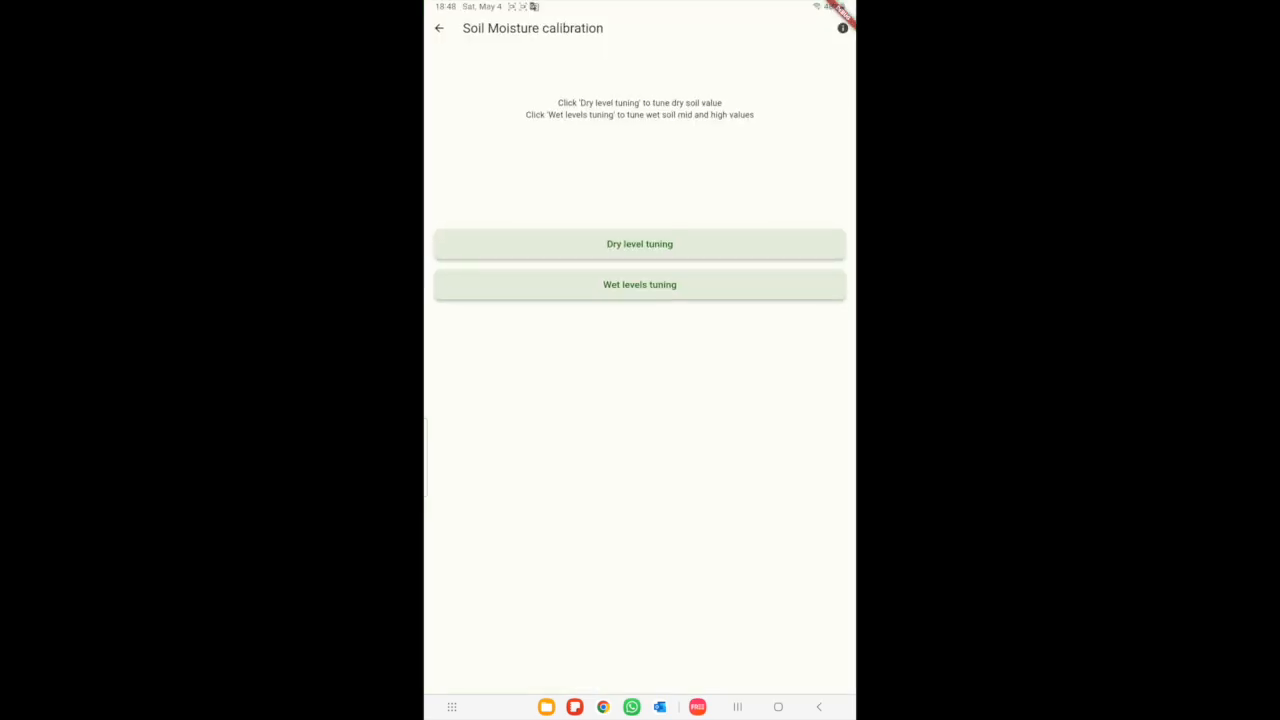
pyautogui.click(618, 244)
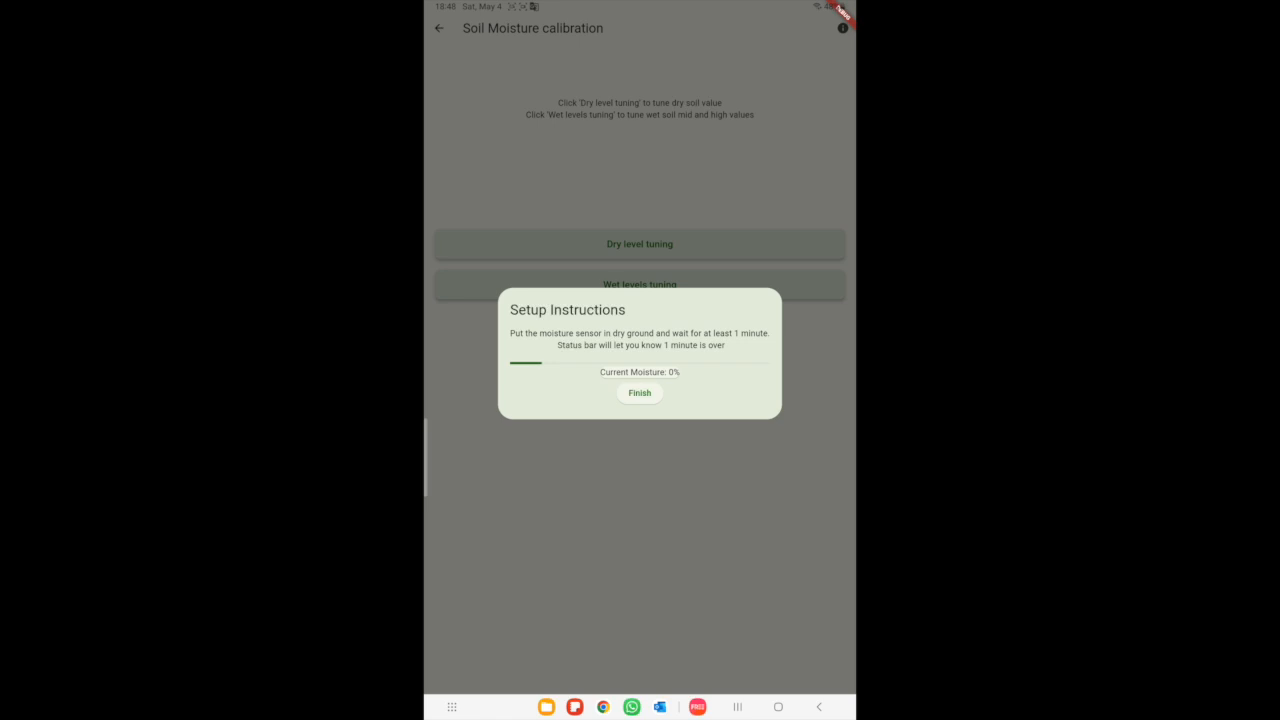
pyautogui.click(645, 393)
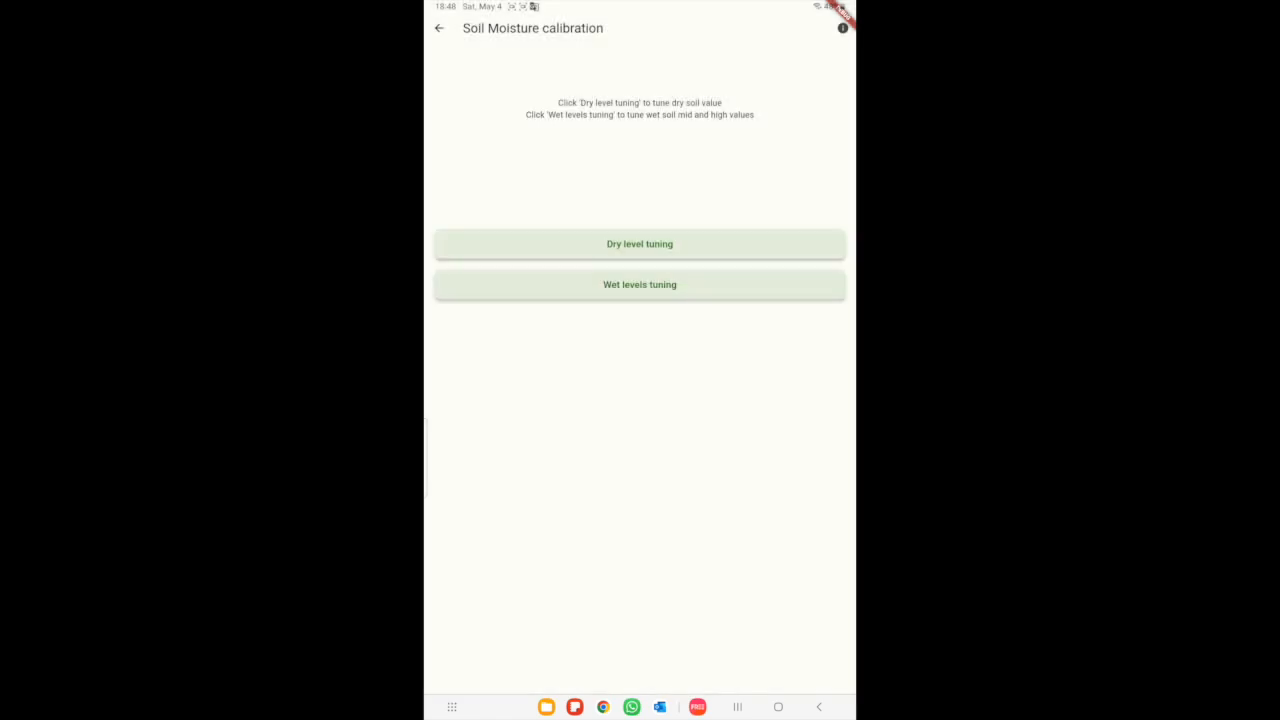